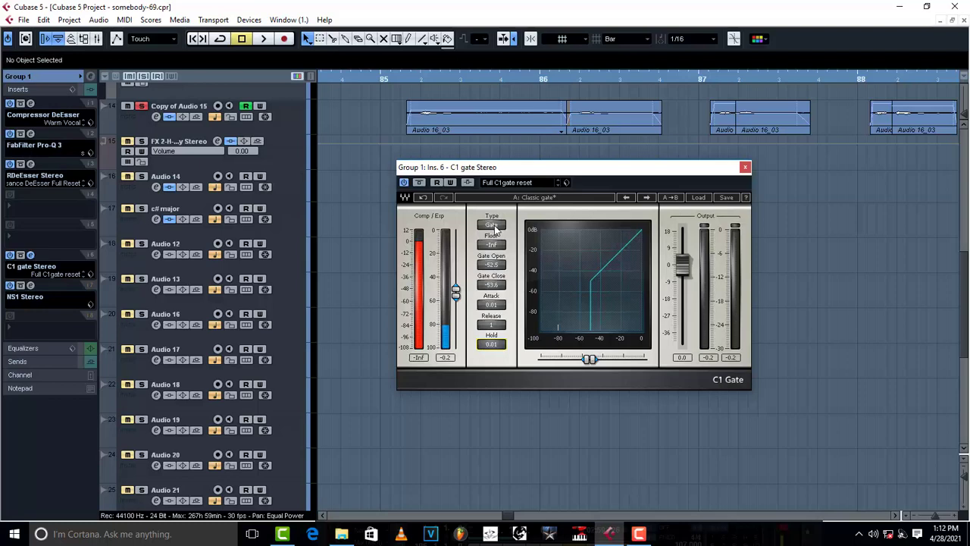
Cycle the C1 Gate's Type setting through its options and return it to Gate.
click(495, 226)
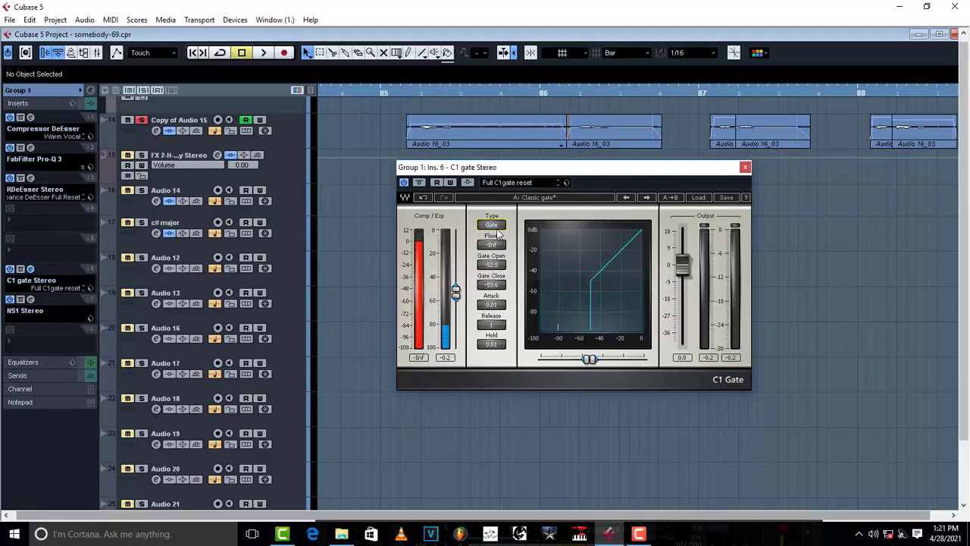
click(500, 225)
click(497, 225)
click(497, 226)
click(497, 225)
Try different Floor levels on the gate, auditioning one with playback, and return Floor to -Inf.
drag(491, 247, 491, 246)
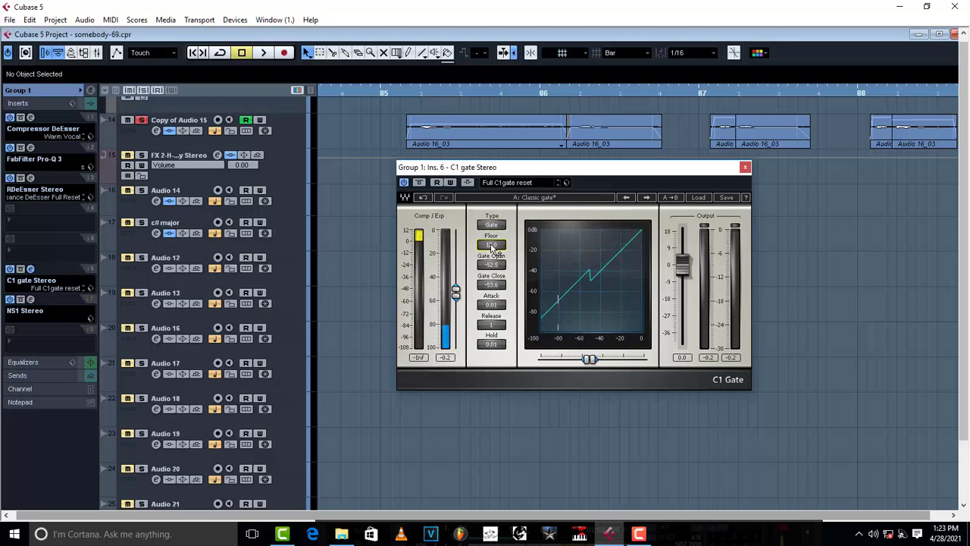
scroll(491, 248, down, 10)
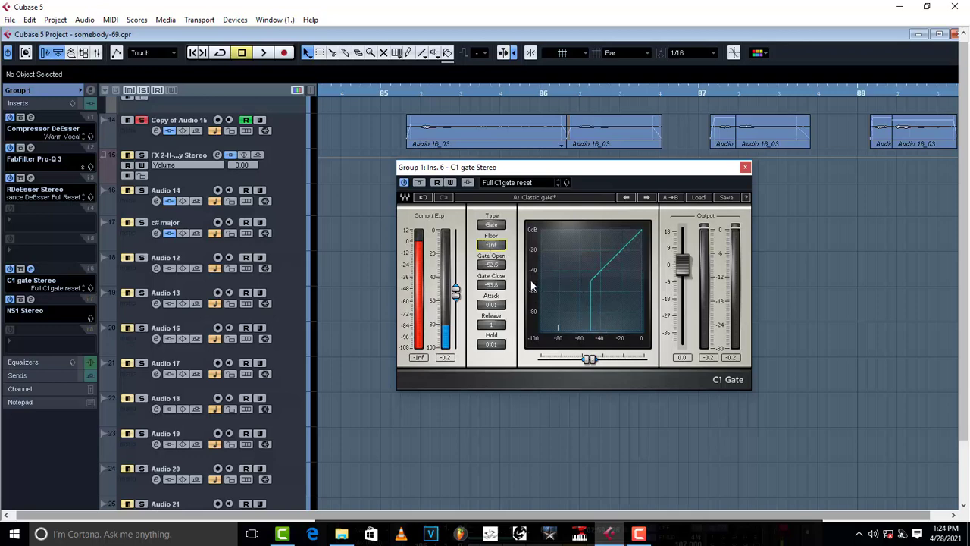
drag(493, 245, 493, 248)
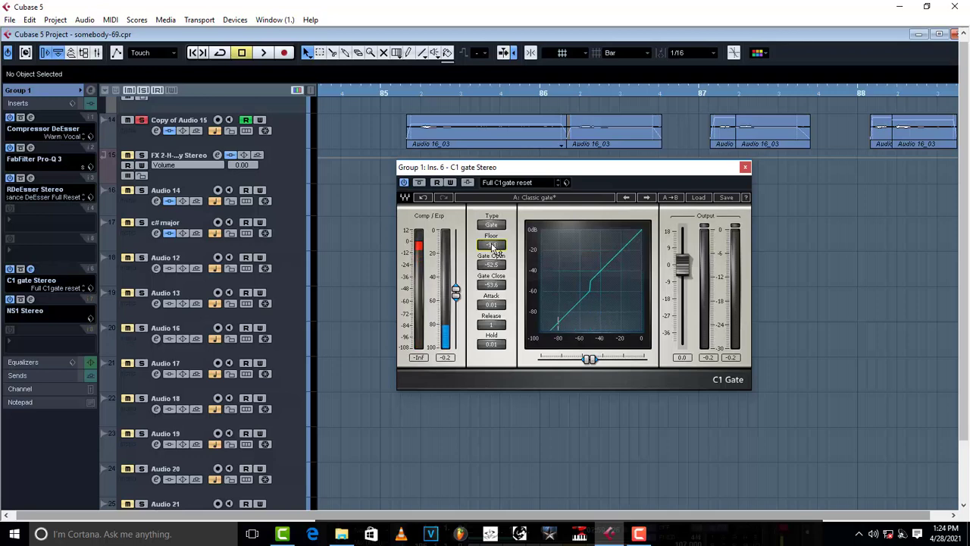
scroll(492, 248, up, 2)
scroll(493, 247, up, 1)
key(space)
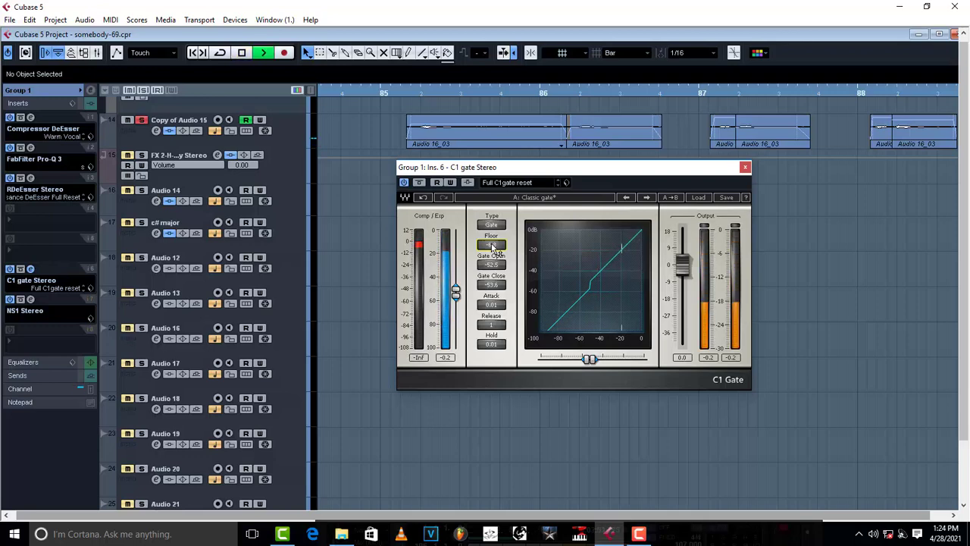
key(space)
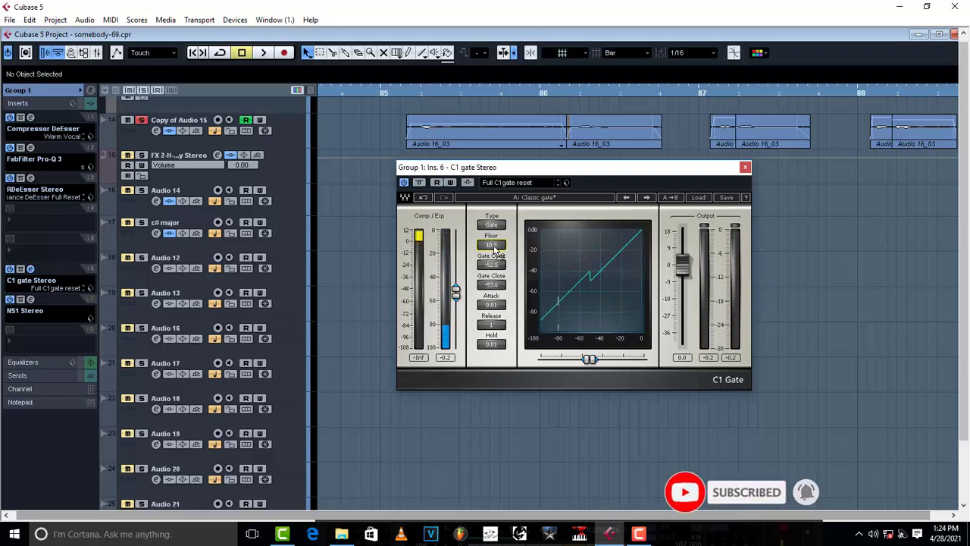
drag(494, 249, 586, 336)
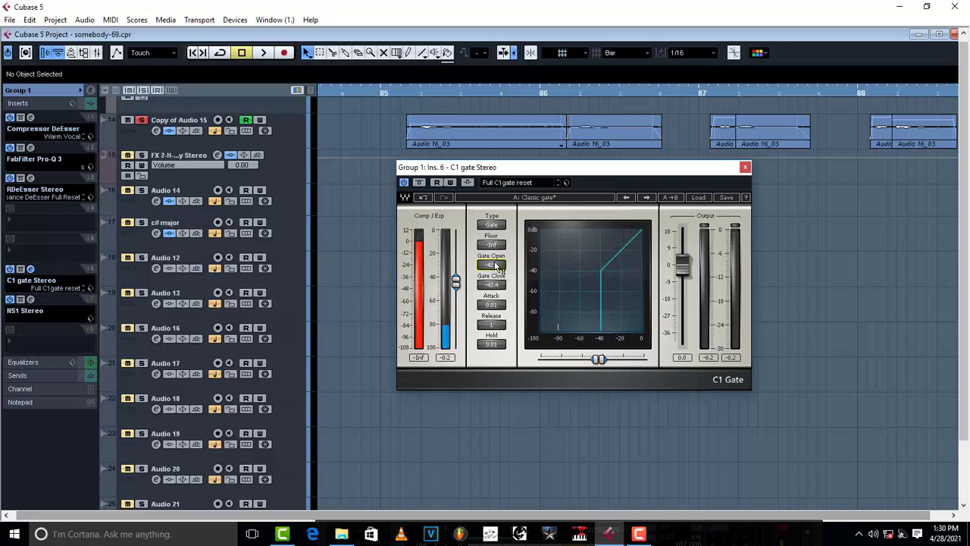
Raise both Gate Open and Gate Close to 0.0 and audition the gated signal.
drag(596, 359, 598, 359)
double_click(493, 268)
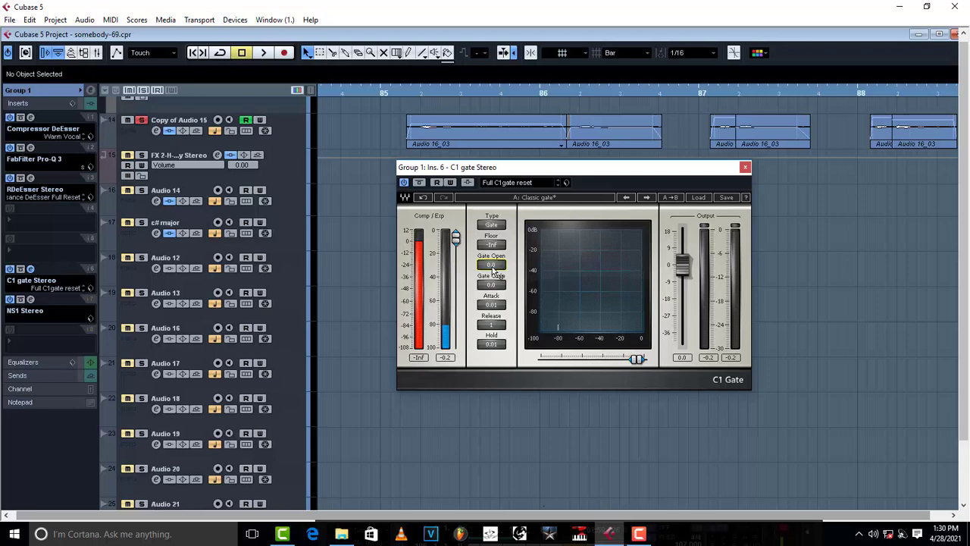
key(space)
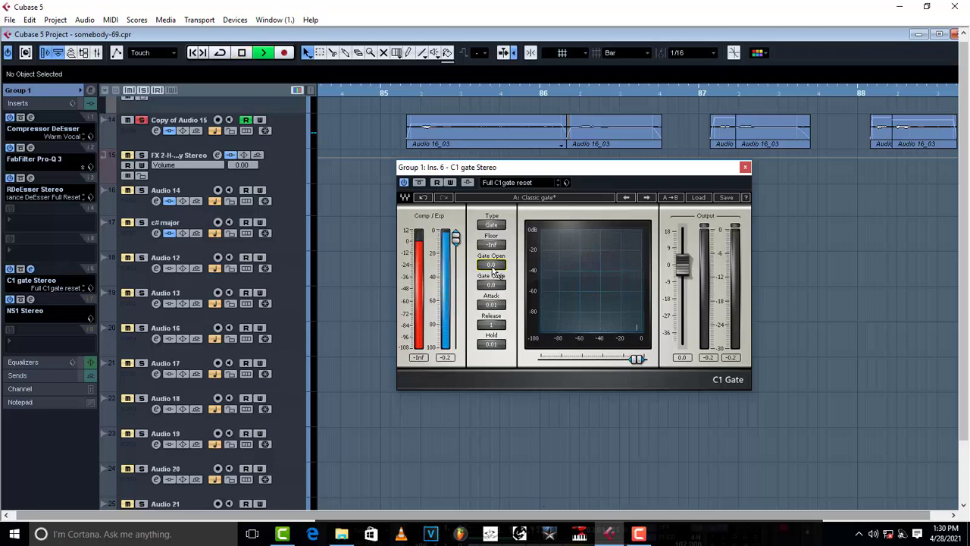
key(space)
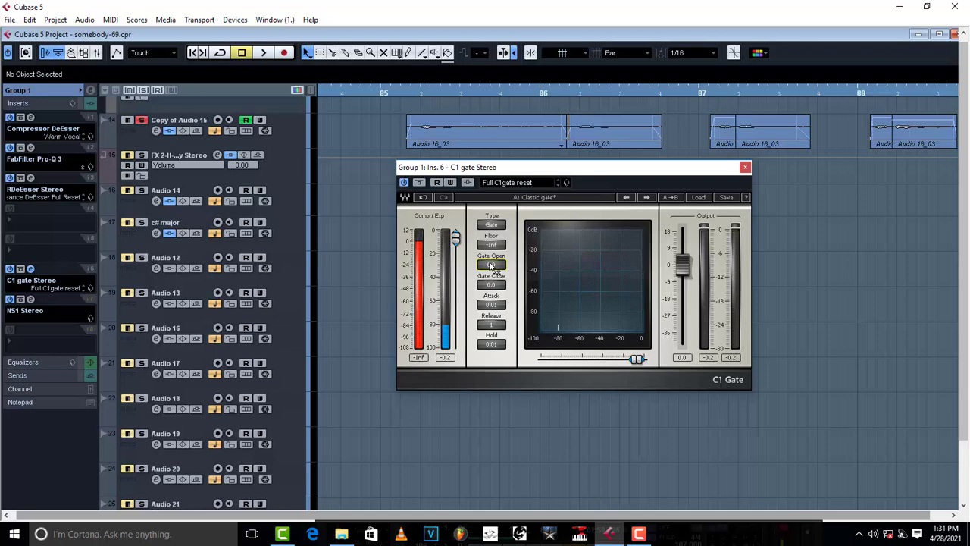
Adjust the linked Gate Open and Gate Close thresholds during playback to -8.7 and audition them again.
key(space)
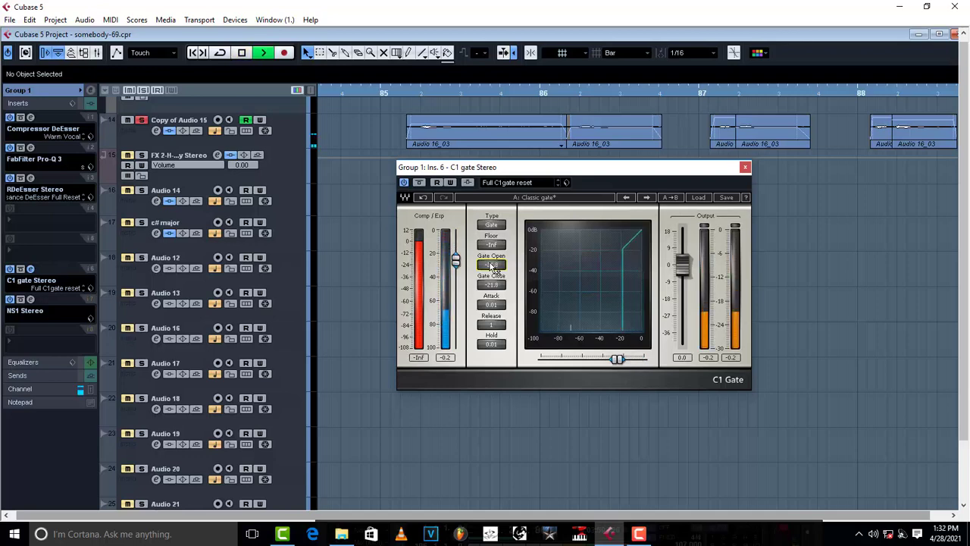
scroll(491, 266, up, 5)
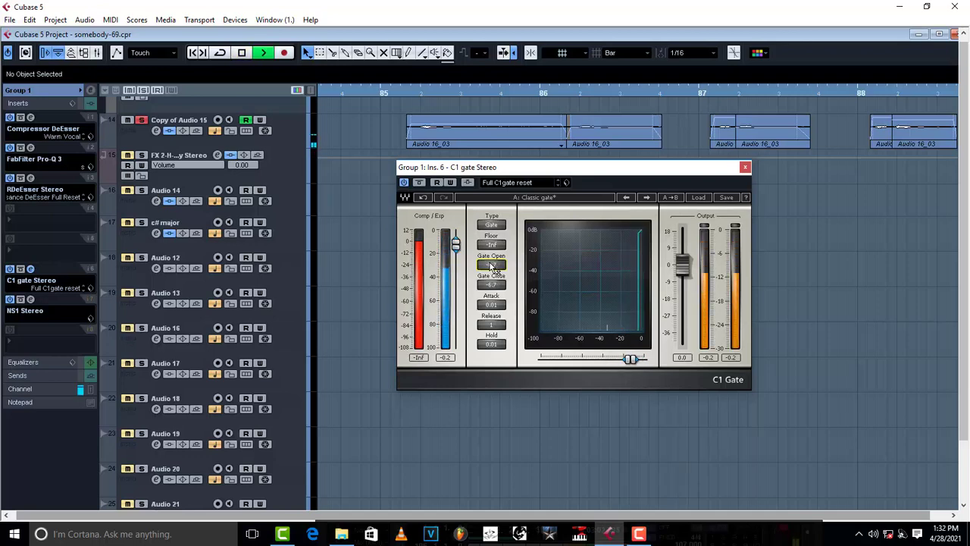
scroll(491, 266, down, 2)
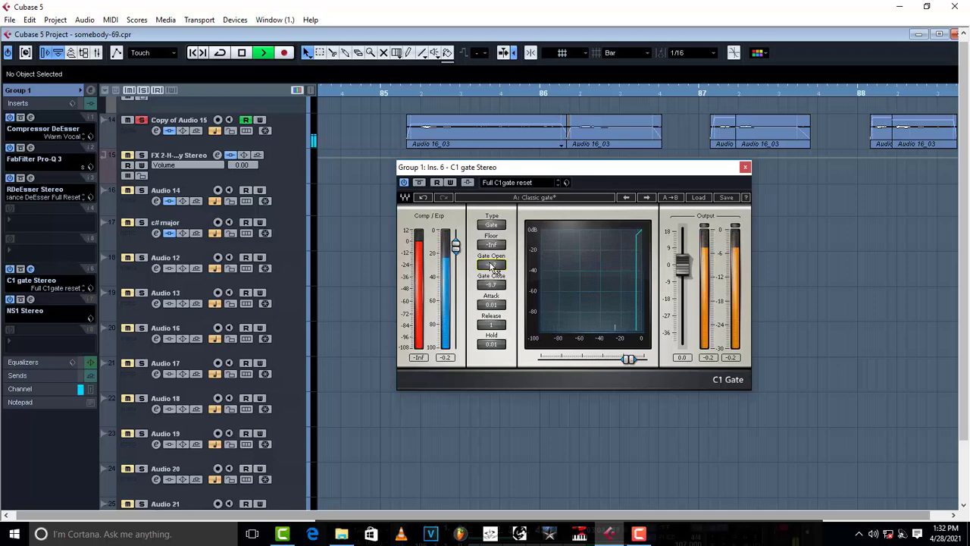
key(space)
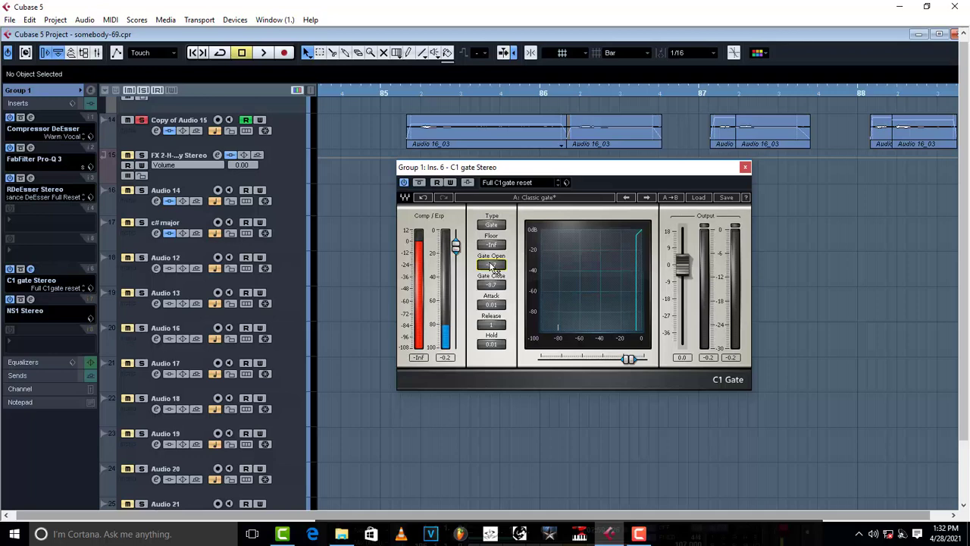
key(space)
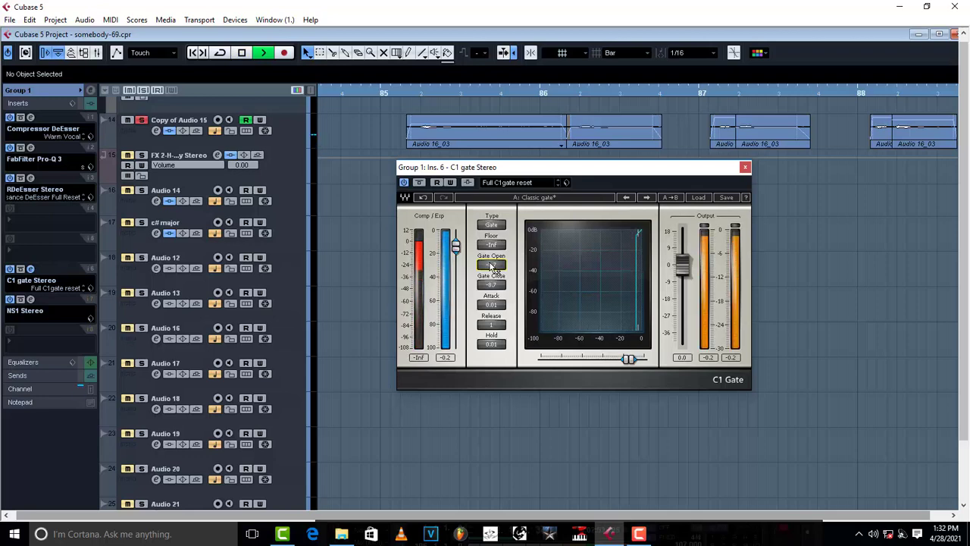
key(space)
Lower the linked Gate Open and Gate Close thresholds to -31.6 while auditioning the vocal.
scroll(491, 267, down, 4)
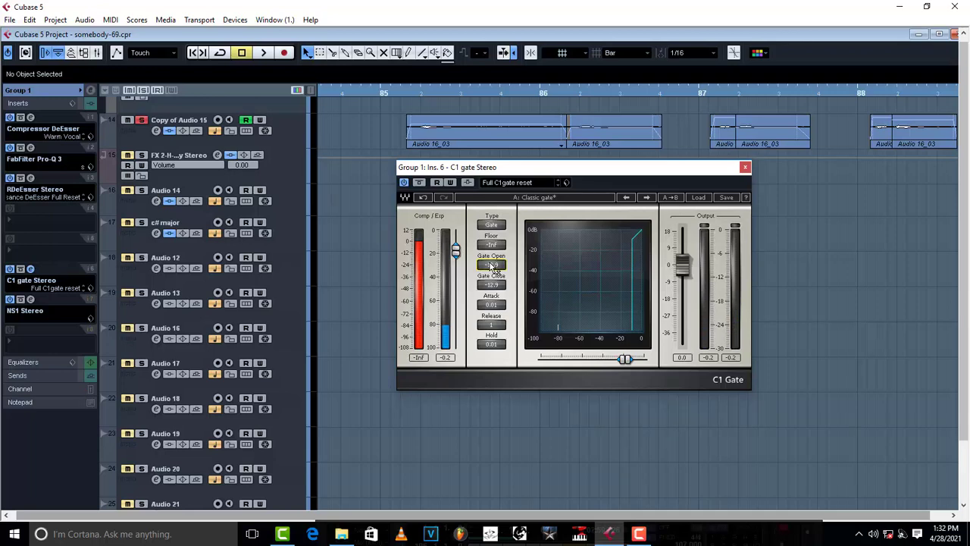
key(space)
scroll(491, 265, down, 9)
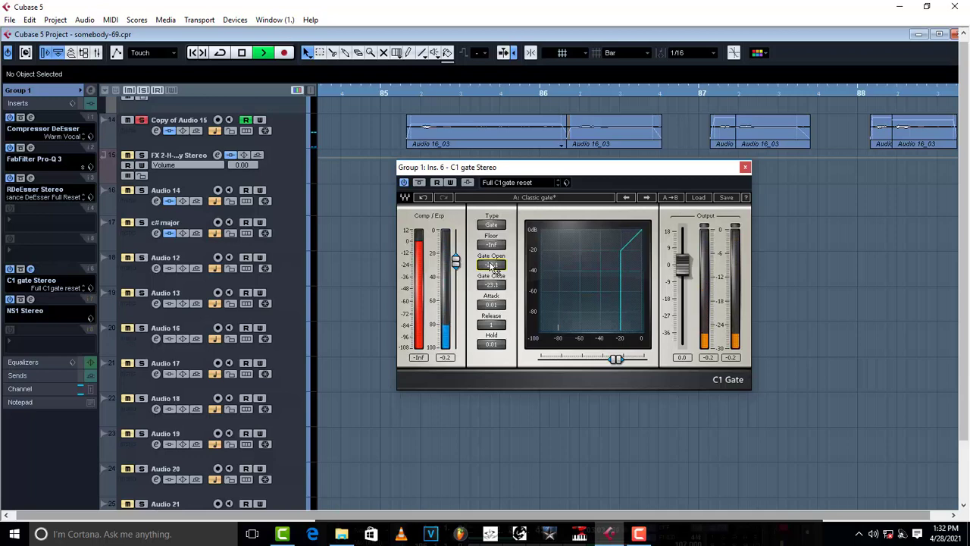
scroll(491, 266, down, 8)
key(space)
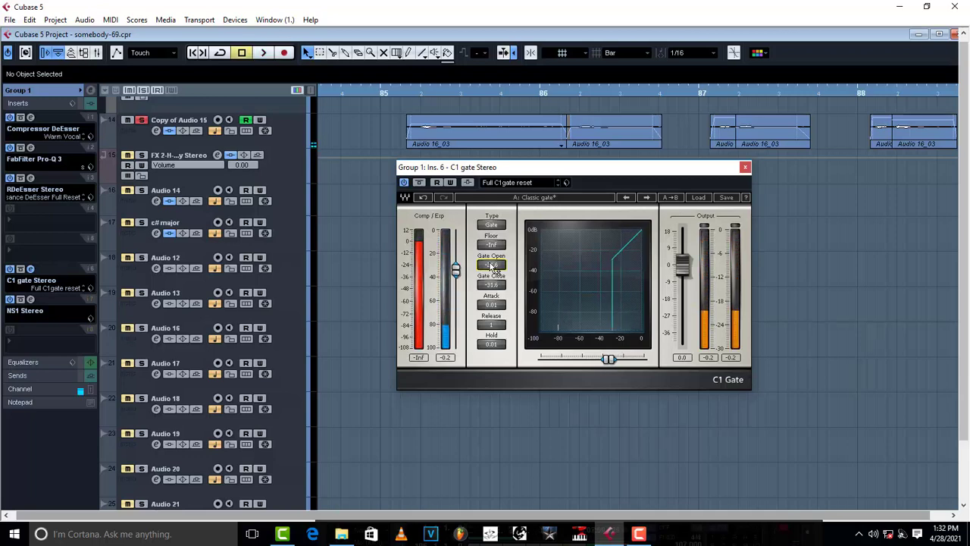
Continue lowering the linked Gate Open and Gate Close thresholds to -49.3 during playback, and stop playback.
key(space)
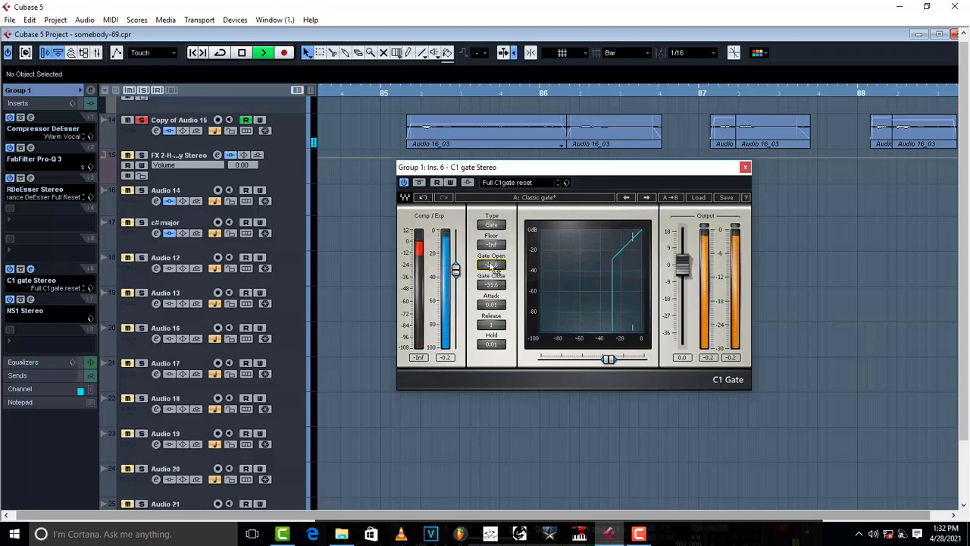
scroll(491, 265, down, 2)
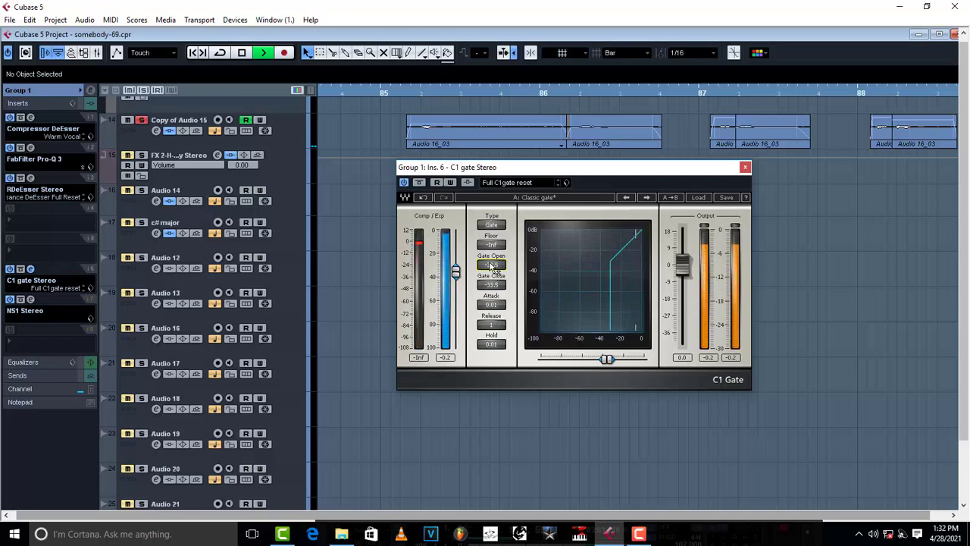
scroll(491, 265, down, 6)
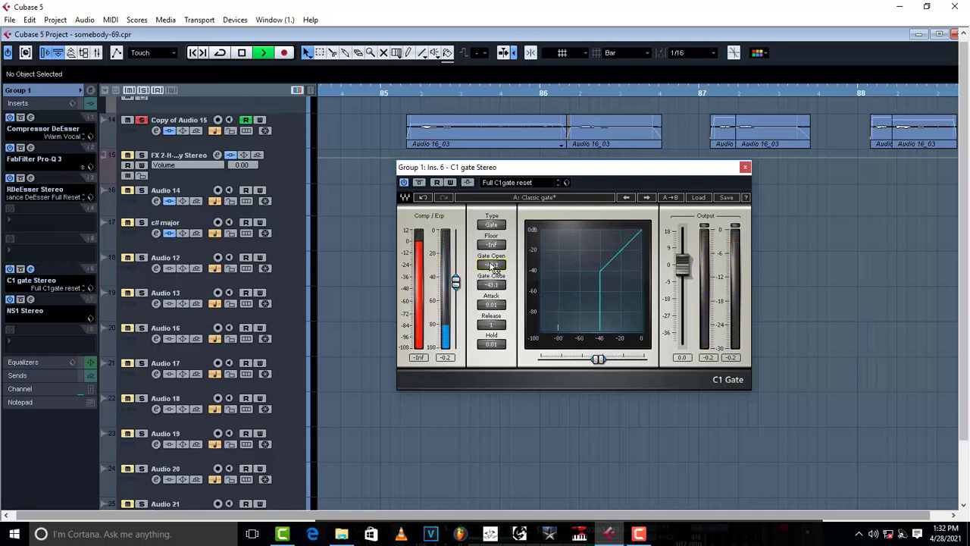
scroll(491, 267, down, 1)
scroll(492, 266, up, 1)
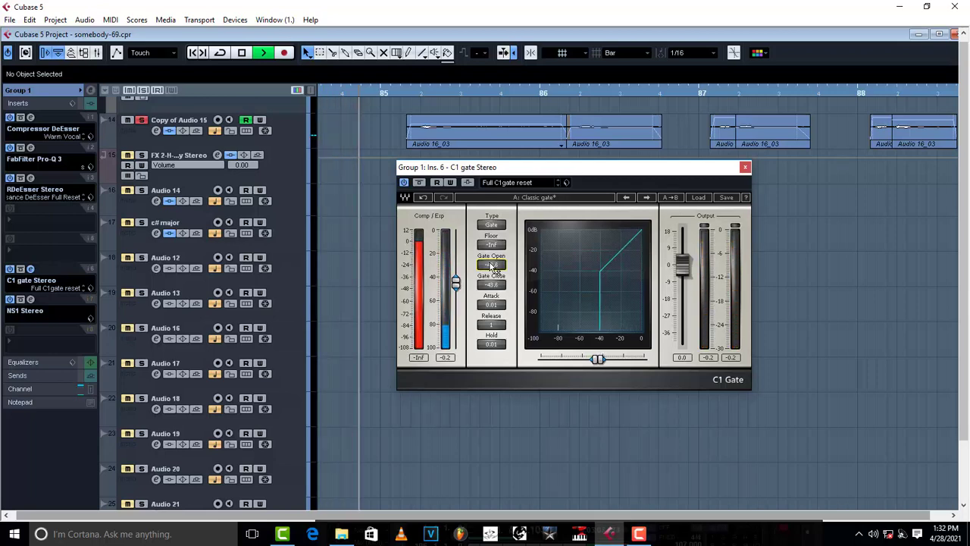
scroll(491, 266, down, 1)
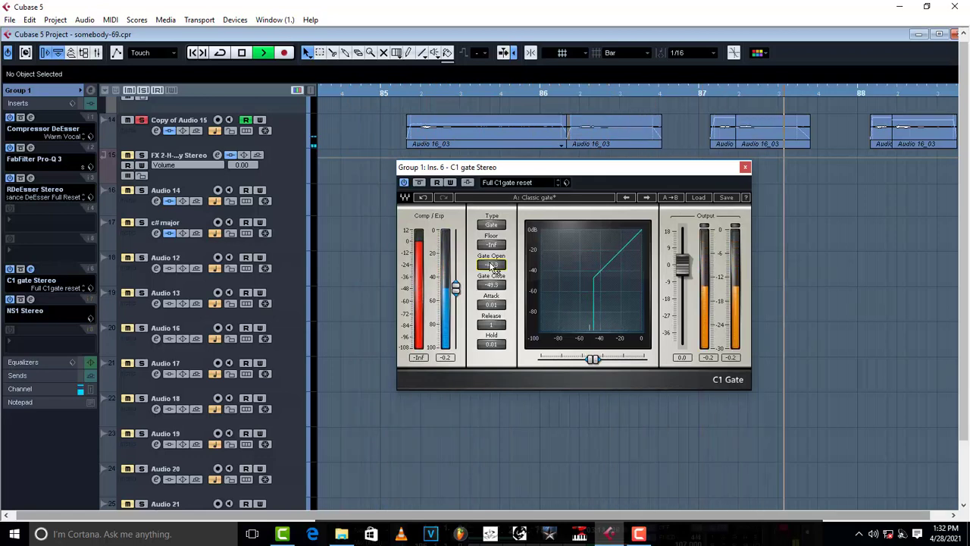
key(space)
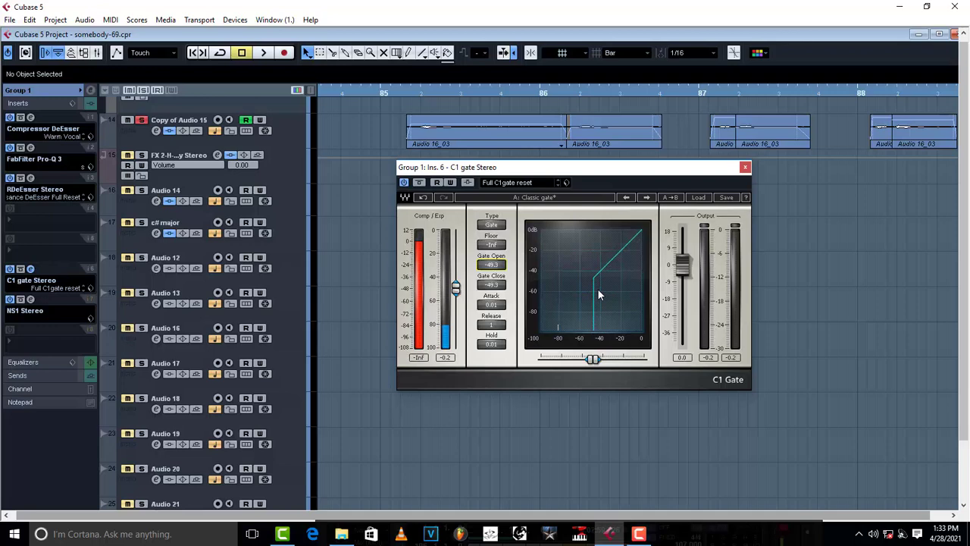
key(space)
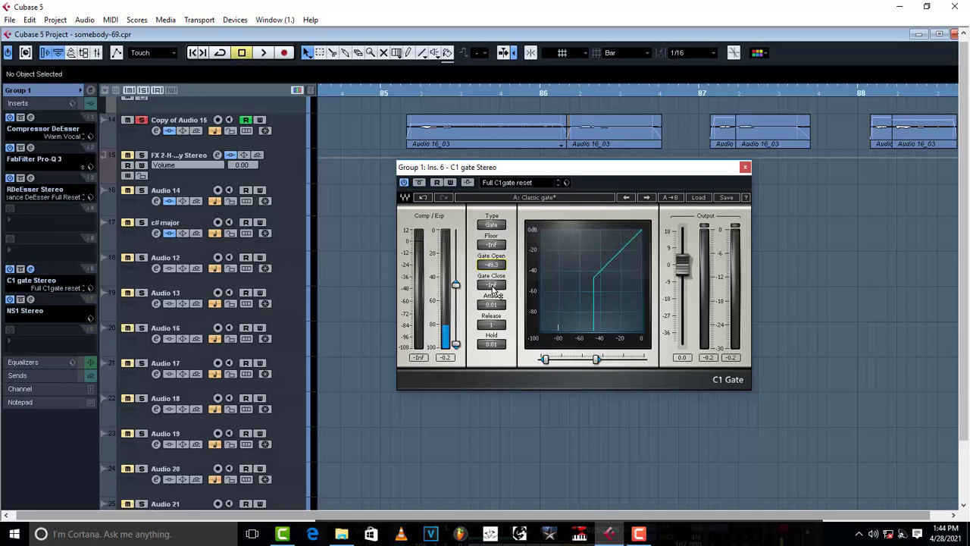
Bring Gate Close to -49.3, and spread the threshold markers to Gate Open -22.6 and Gate Close -47.9.
drag(493, 290, 628, 253)
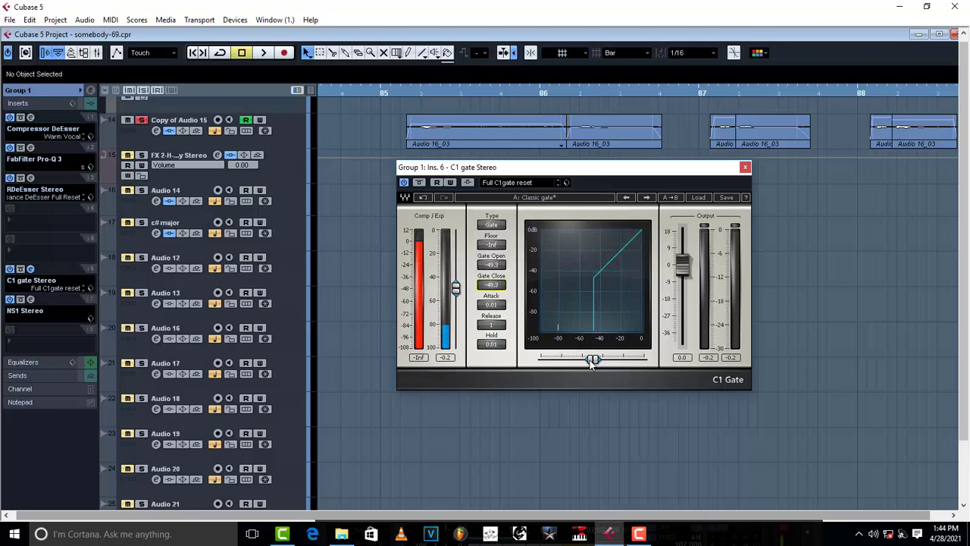
drag(590, 362, 577, 360)
scroll(494, 284, down, 10)
drag(597, 361, 619, 361)
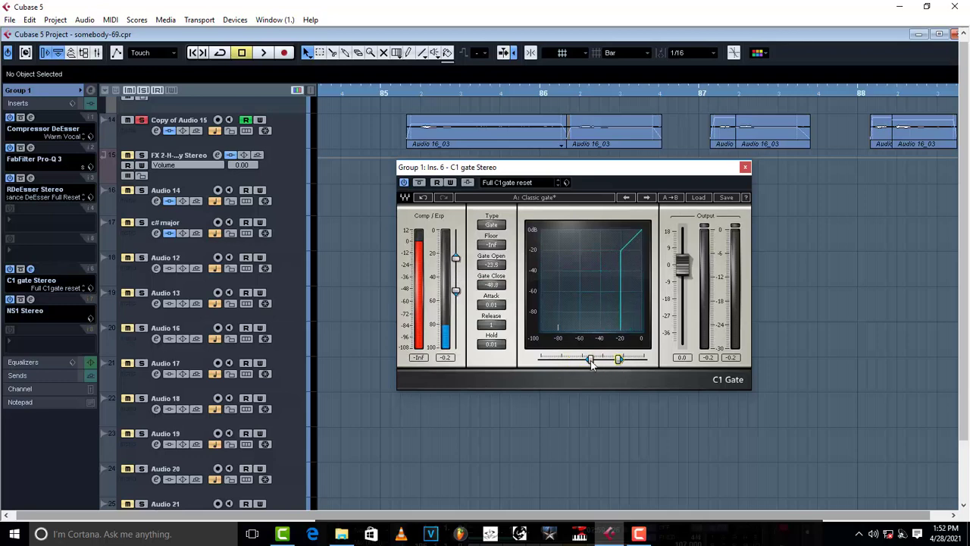
mouse_move(591, 360)
mouse_down()
mouse_move(600, 361)
mouse_move(590, 359)
mouse_up()
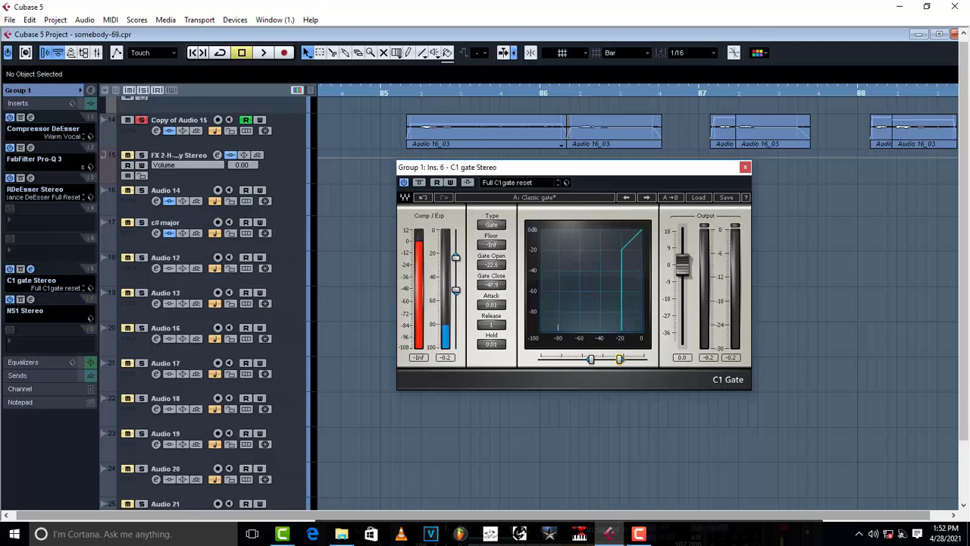
Spread the threshold markers further apart, to Gate Open -15.4 and Gate Close -92.8.
drag(592, 359, 600, 359)
scroll(496, 286, down, 5)
scroll(496, 287, down, 15)
mouse_move(546, 360)
mouse_down()
mouse_move(599, 359)
mouse_move(545, 359)
mouse_up()
drag(456, 345, 456, 344)
drag(619, 359, 626, 360)
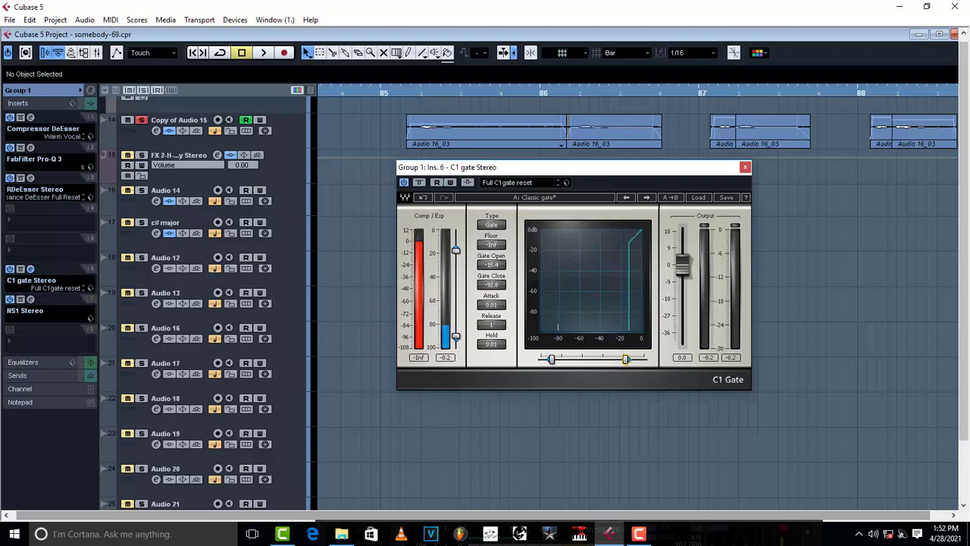
Shift both thresholds together to Gate Open -14.0 and Gate Close -91.4, and lower Gate Close to its minimum.
drag(626, 359, 624, 359)
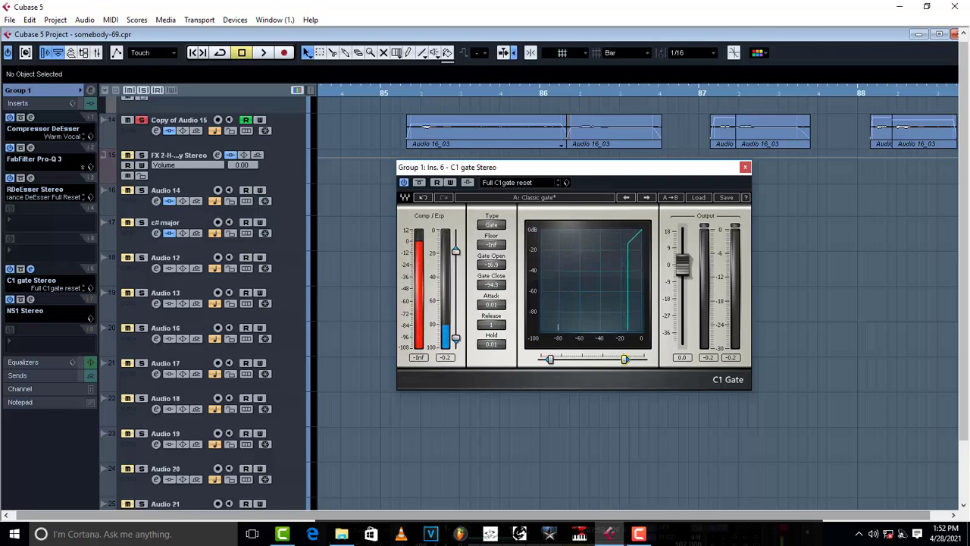
drag(625, 359, 627, 359)
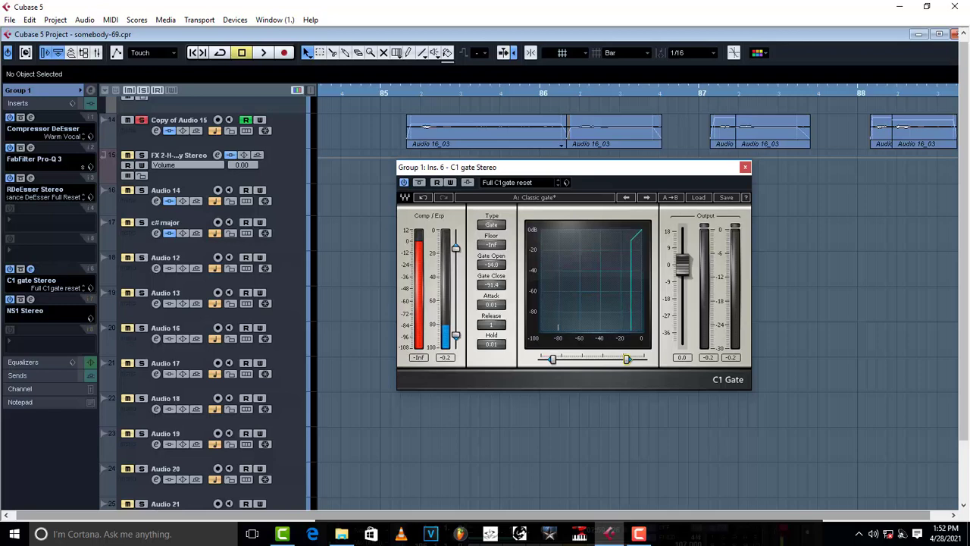
click(553, 359)
mouse_move(553, 359)
mouse_down()
mouse_move(623, 359)
mouse_move(545, 359)
mouse_up()
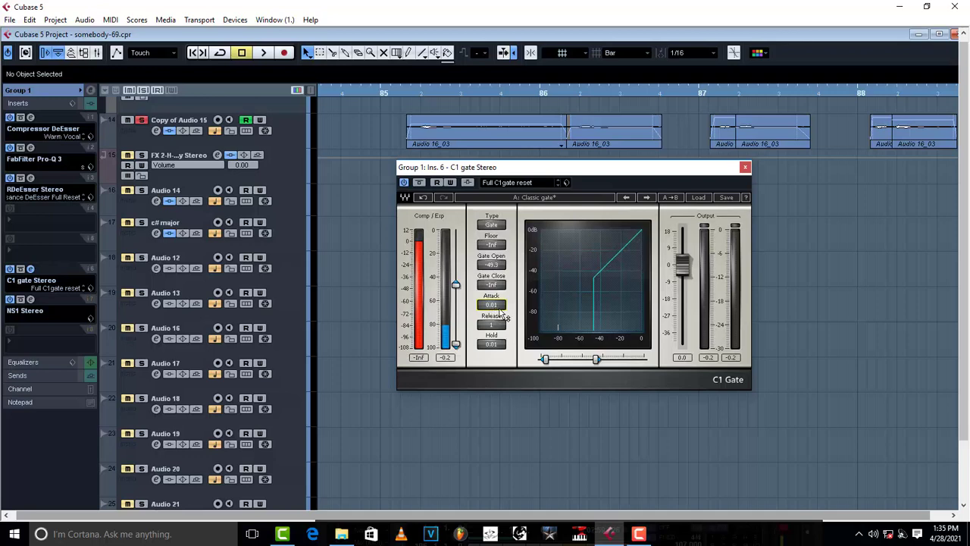
Try a slower Attack on the gate with playback and return Attack to 0.01.
scroll(494, 308, up, 10)
key(space)
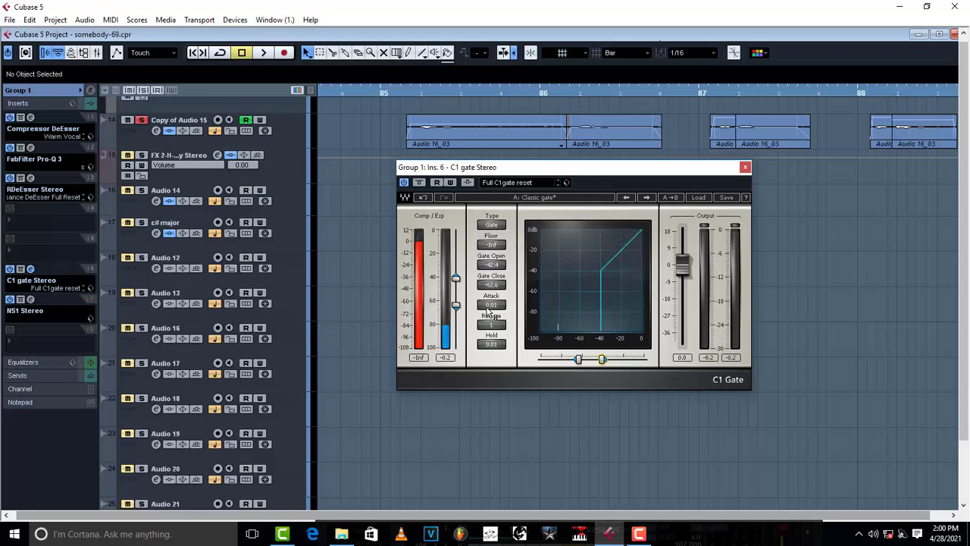
scroll(487, 308, up, 10)
scroll(493, 303, down, 10)
Raise the gate's Release to 10000 and audition it with a short playback.
scroll(492, 305, up, 5)
scroll(492, 305, down, 2)
scroll(491, 327, up, 5)
scroll(493, 332, up, 10)
key(space)
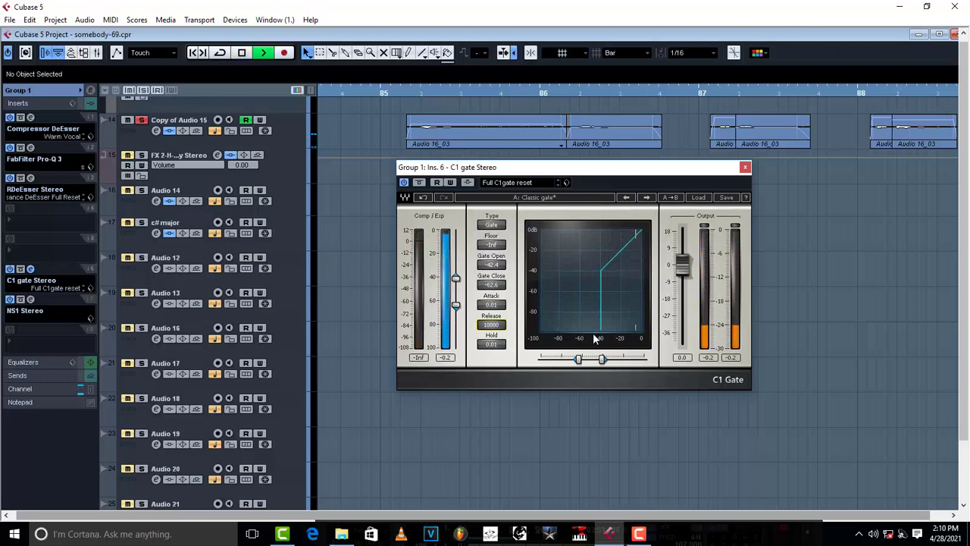
key(space)
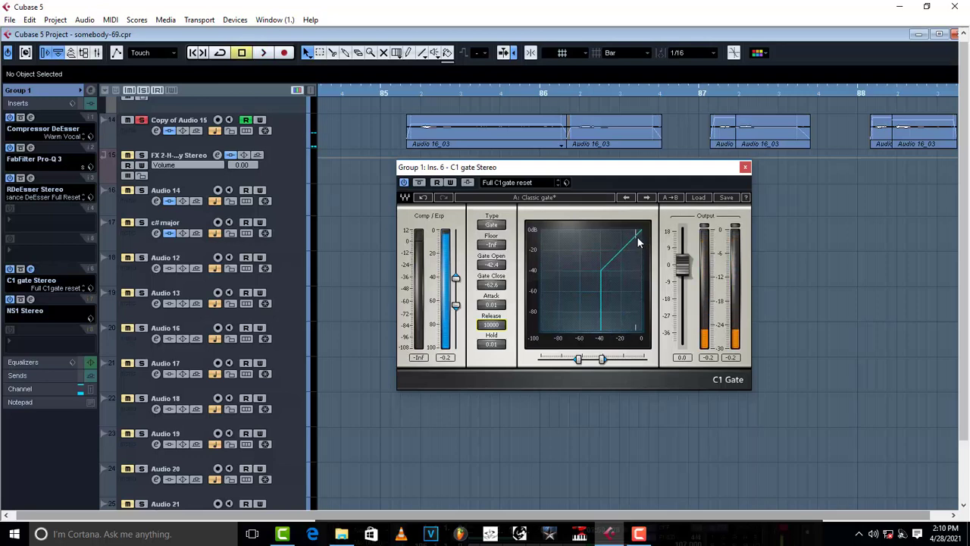
Replay the vocal with the long Release, and lower the gate's Release to 2 and audition it.
key(space)
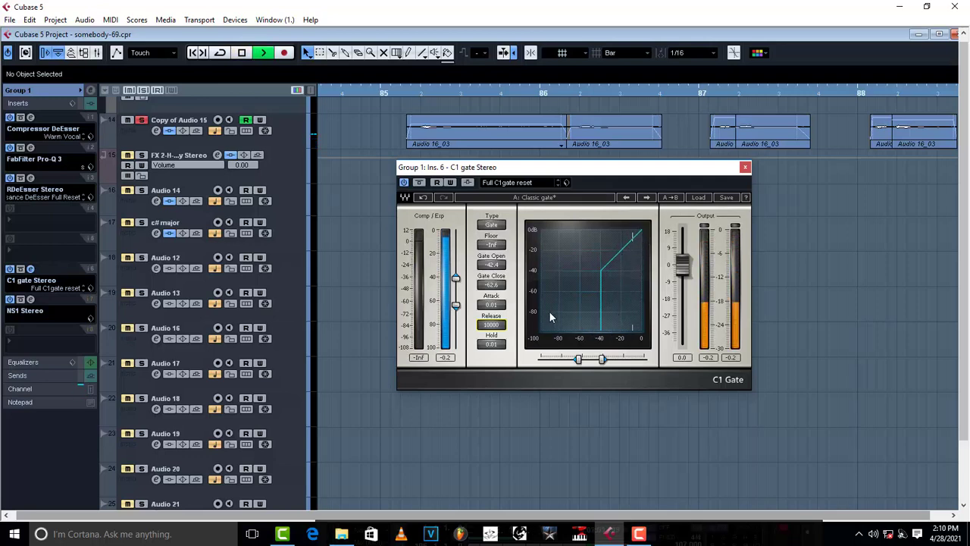
key(space)
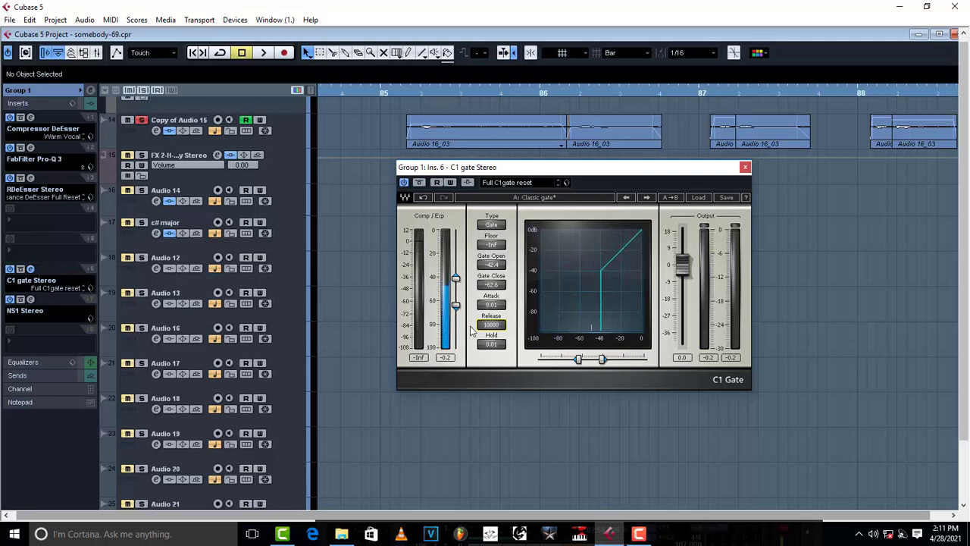
drag(492, 324, 489, 324)
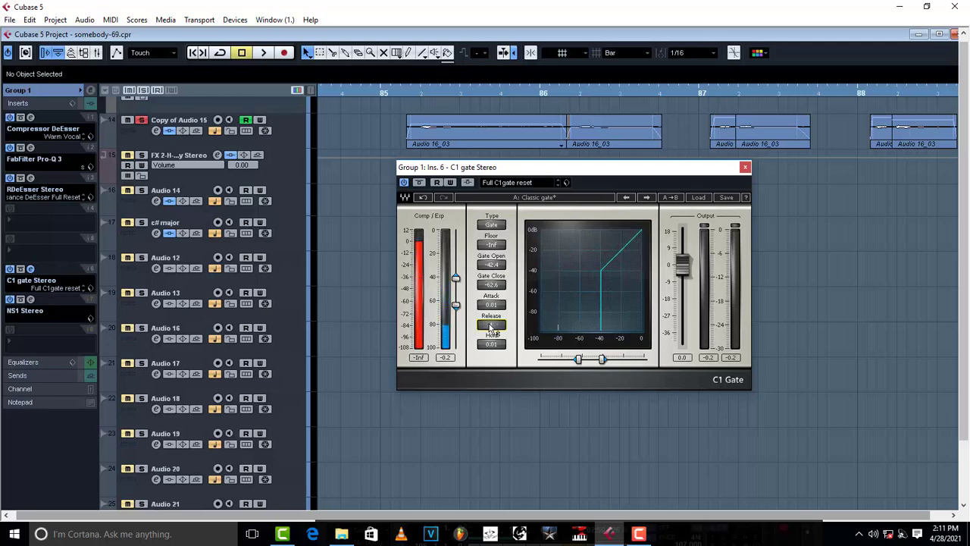
scroll(490, 328, down, 3)
key(space)
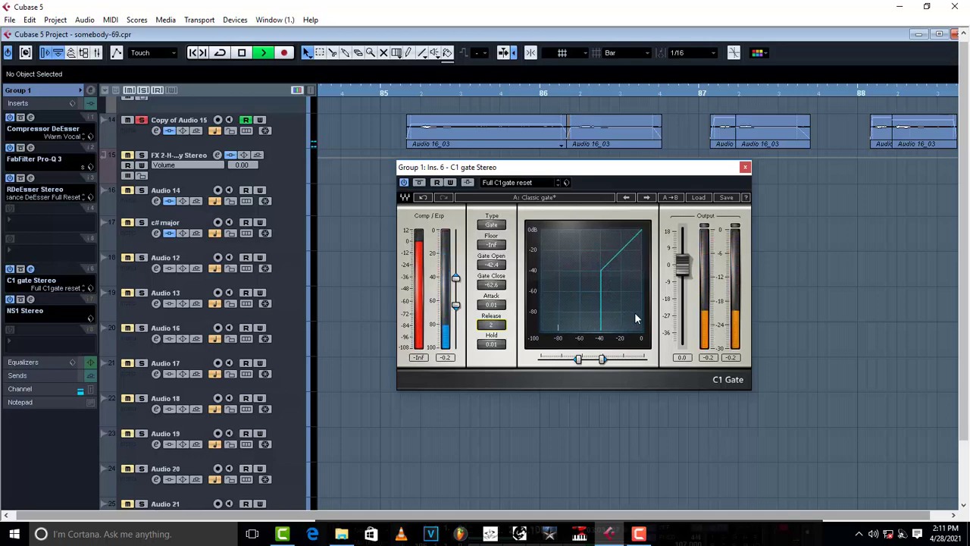
key(space)
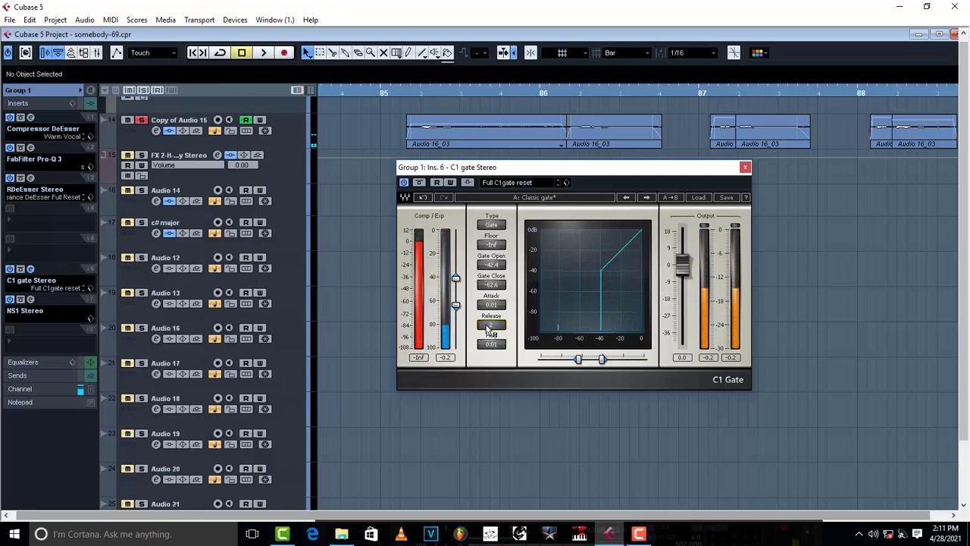
Raise the gate's Release back to 10000 and compare it with a short playback.
scroll(492, 327, up, 10)
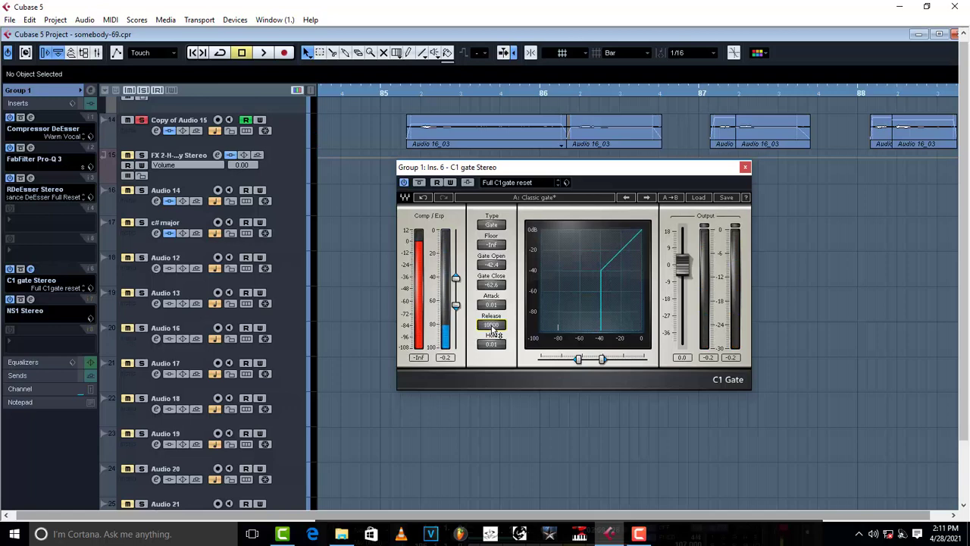
key(space)
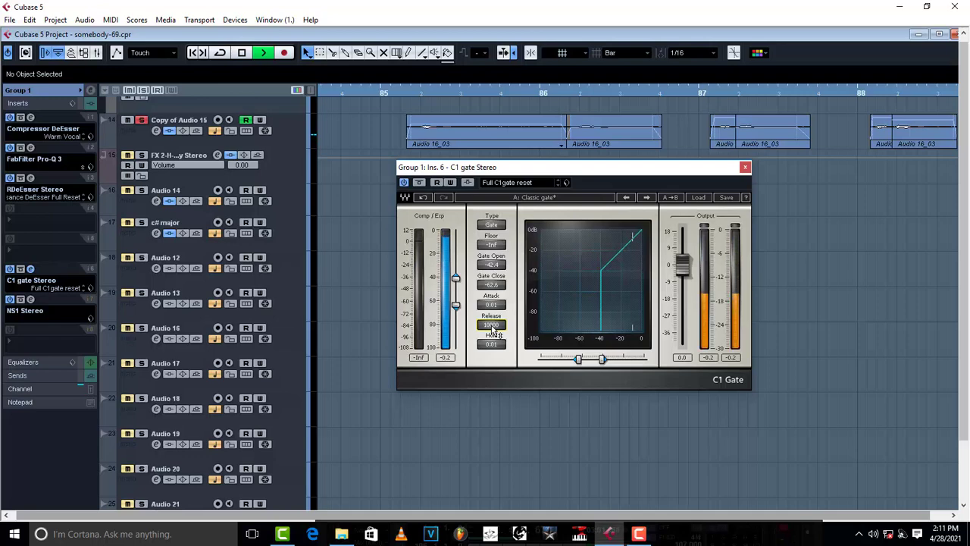
key(space)
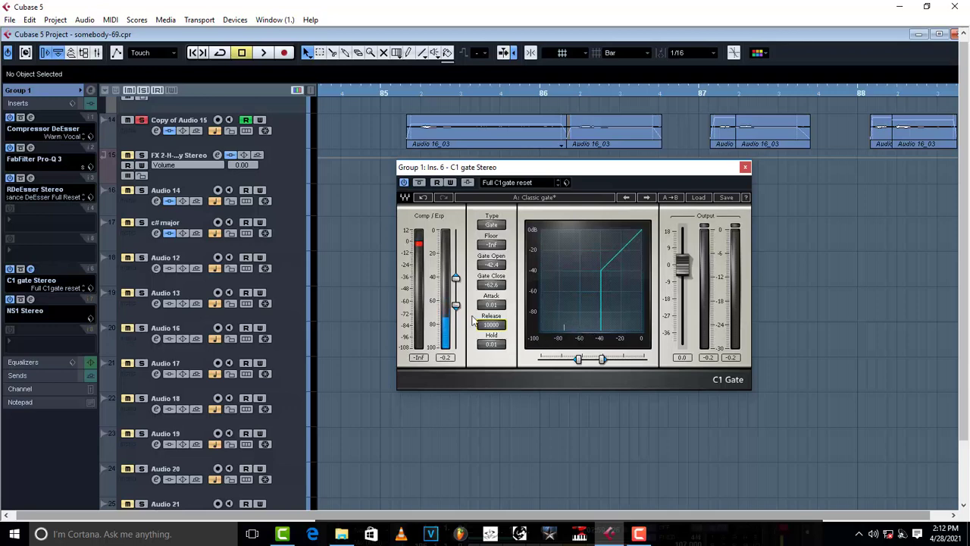
Lower the gate's Release to 1 and audition the vocal with short playbacks.
text(2)
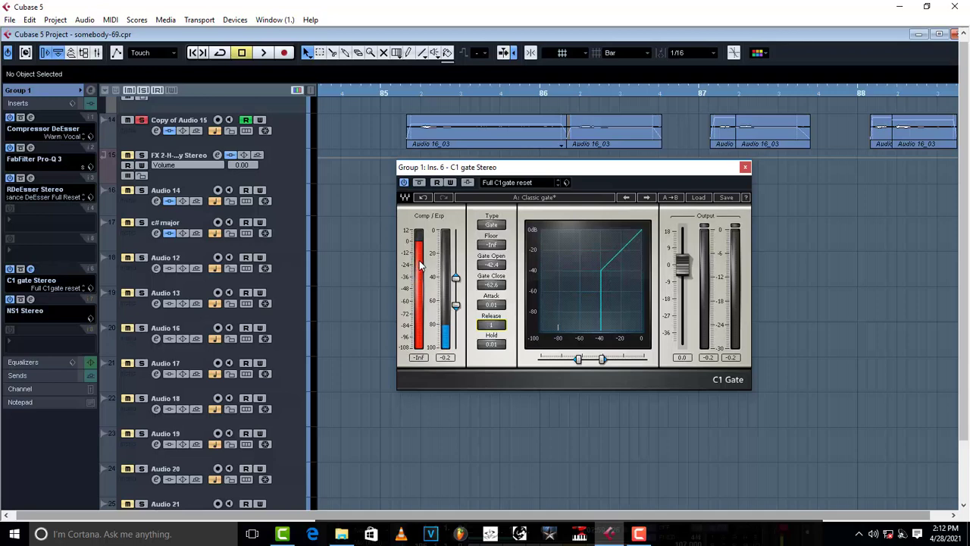
key(space)
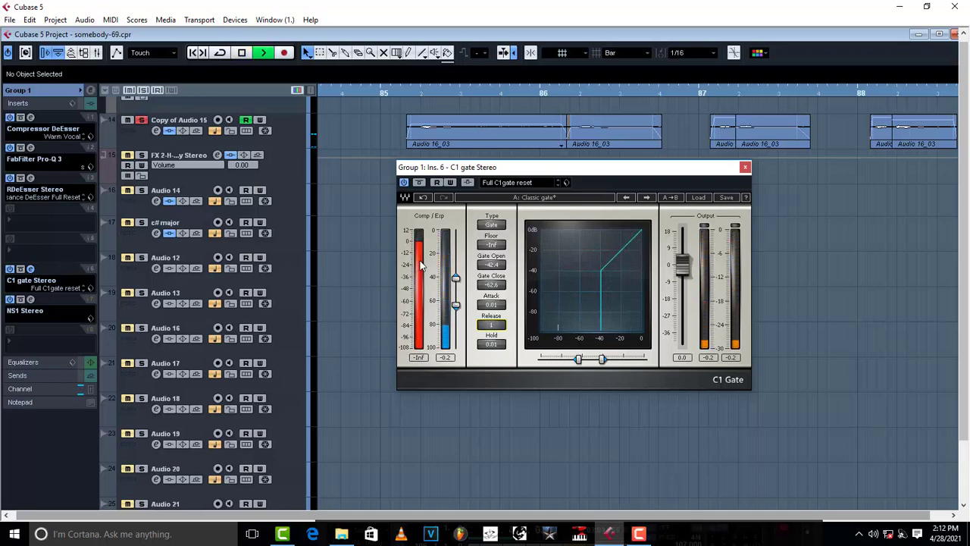
key(space)
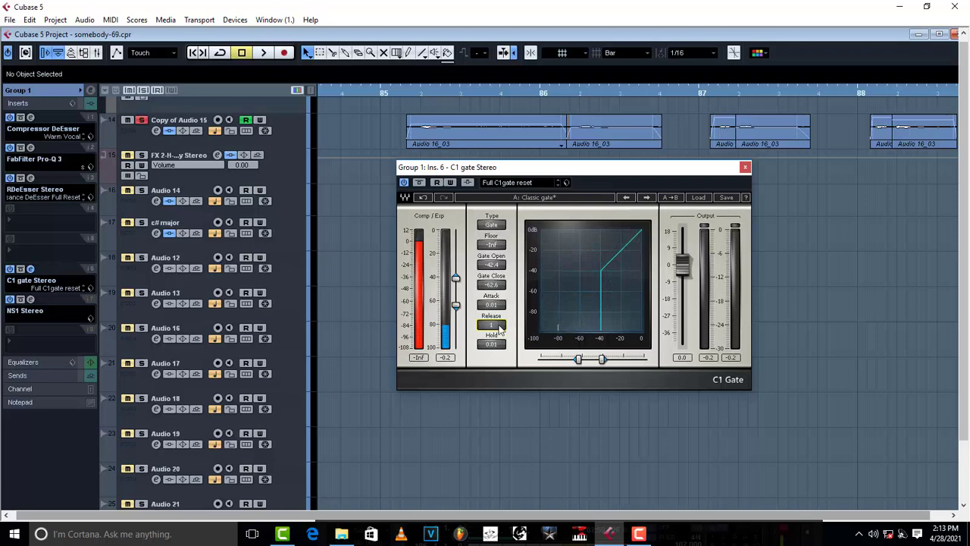
key(space)
key(space)
Raise the gate's Hold to 5000.00 and audition its effect with playback.
drag(500, 325, 500, 326)
text(10000)
drag(498, 329, 499, 328)
scroll(498, 348, up, 10)
key(space)
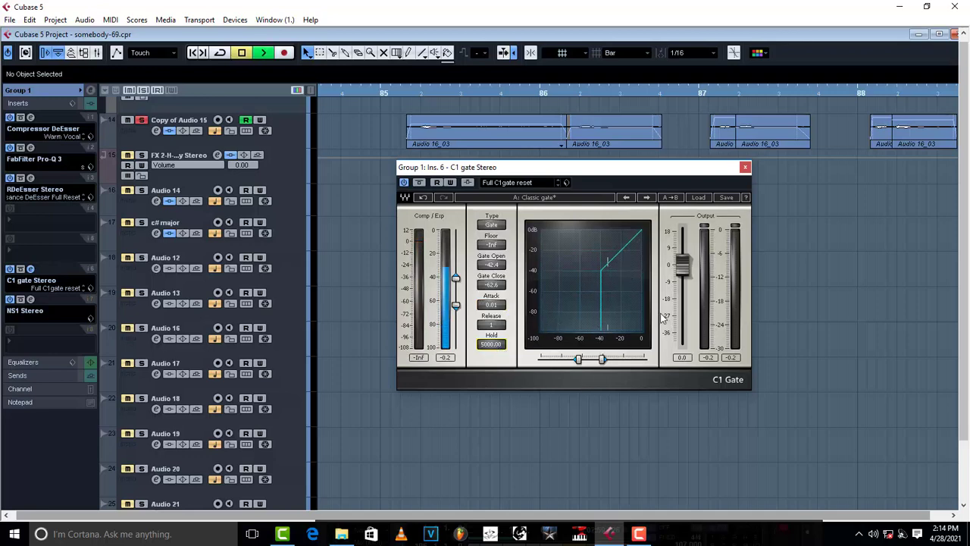
key(space)
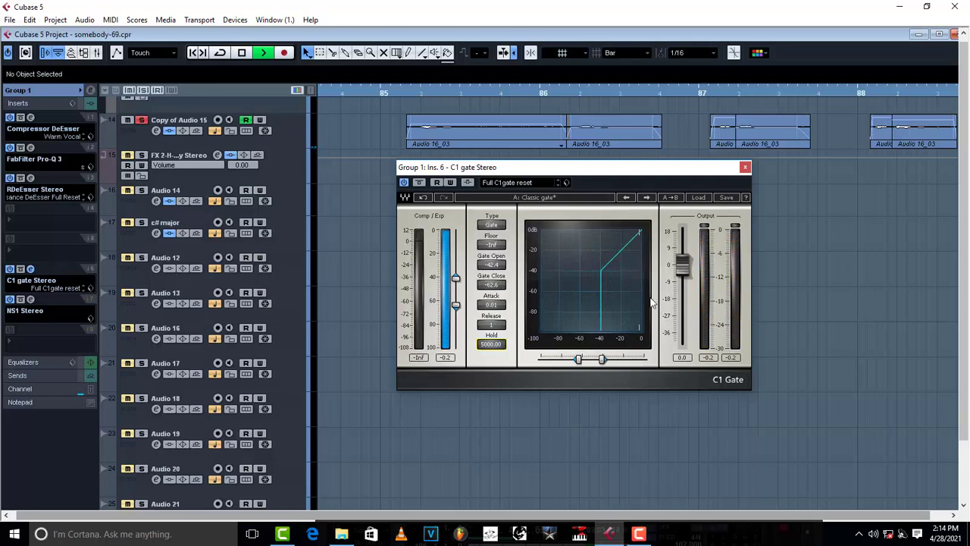
key(space)
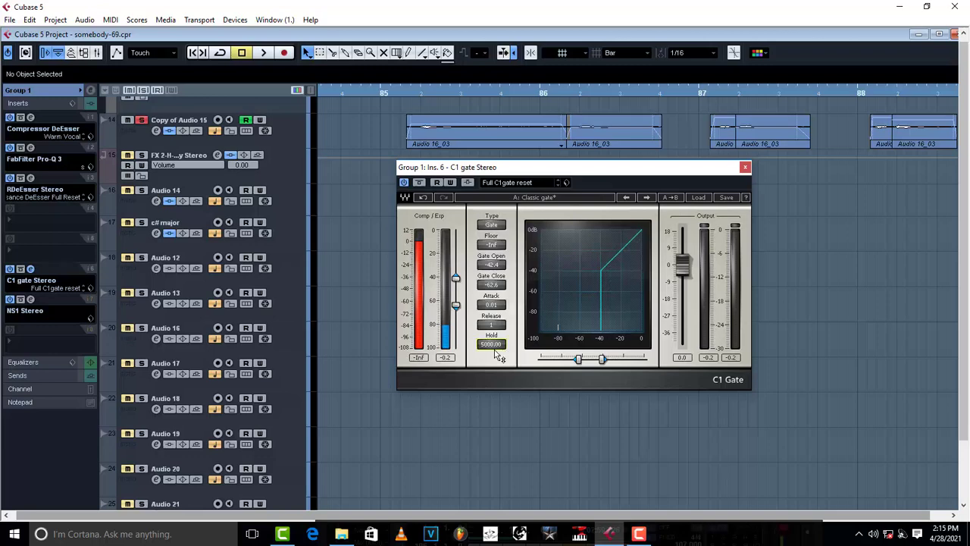
Set the gate's Hold to 0.01, Gate Open to -43.9 and Gate Close to -Inf.
scroll(495, 349, down, 10)
drag(491, 265, 492, 267)
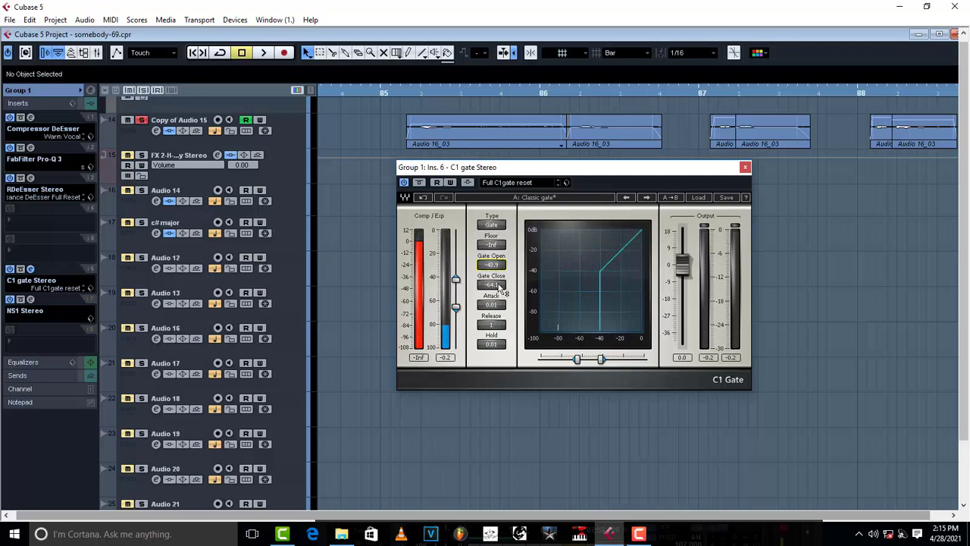
scroll(499, 287, down, 10)
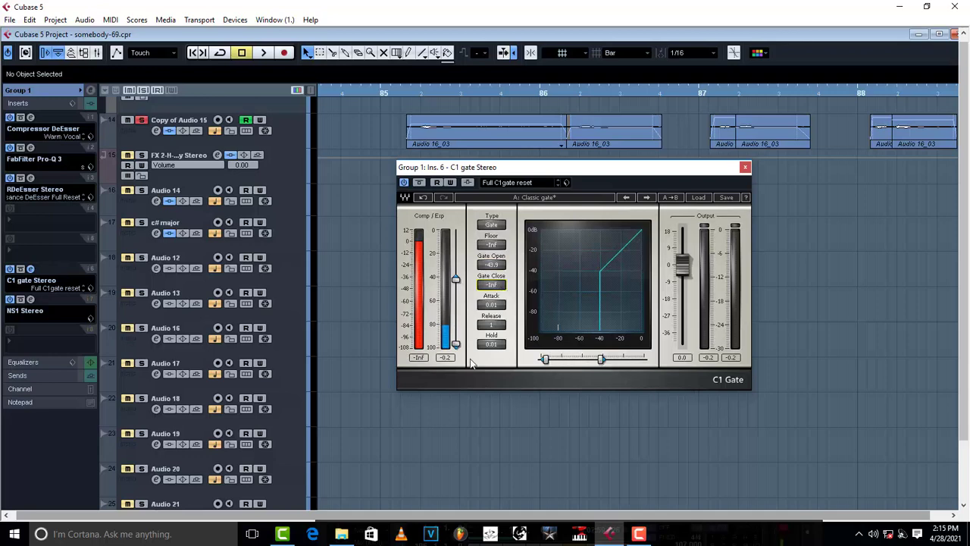
Try Hold values of 507.83 and 5000.00 during playback with the new thresholds, and return Hold to 0.01.
click(490, 306)
scroll(489, 346, up, 5)
key(space)
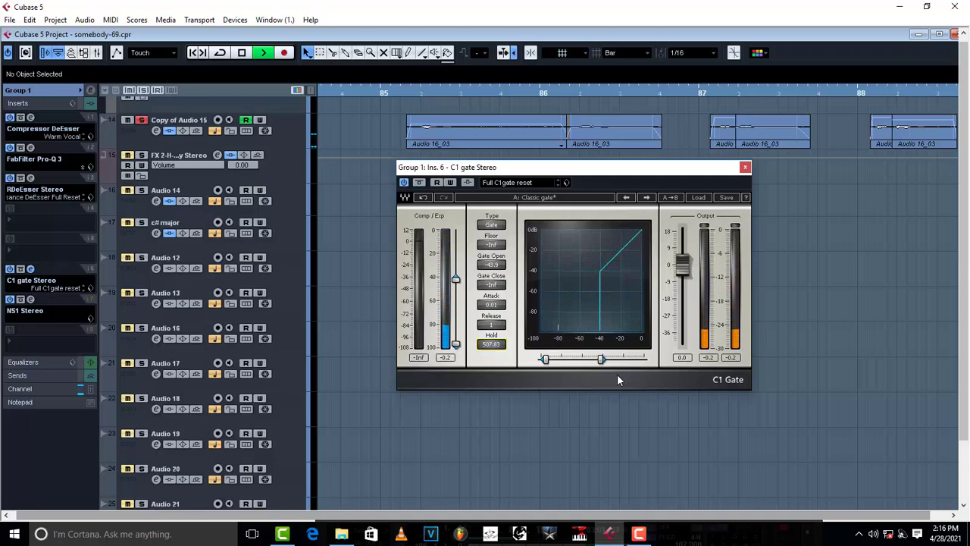
scroll(496, 347, up, 5)
scroll(497, 346, up, 3)
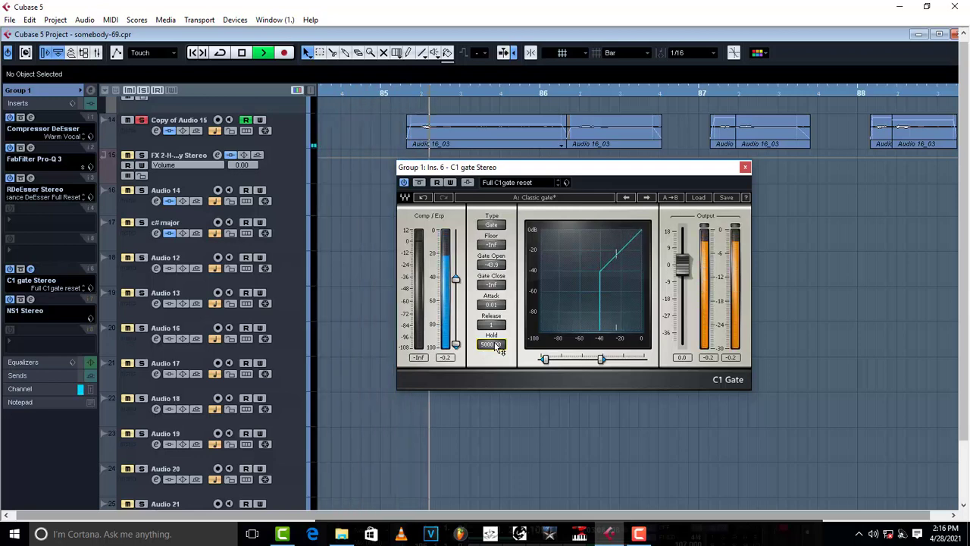
key(space)
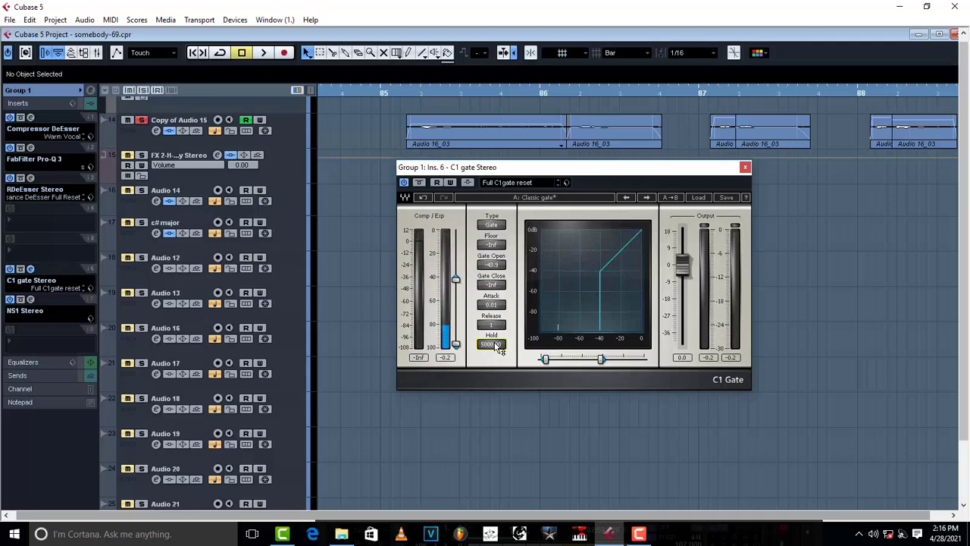
scroll(494, 346, down, 10)
Boost the gate's output level to 18.0 during playback, stop, and lower the output to -15.2.
key(space)
drag(684, 264, 683, 231)
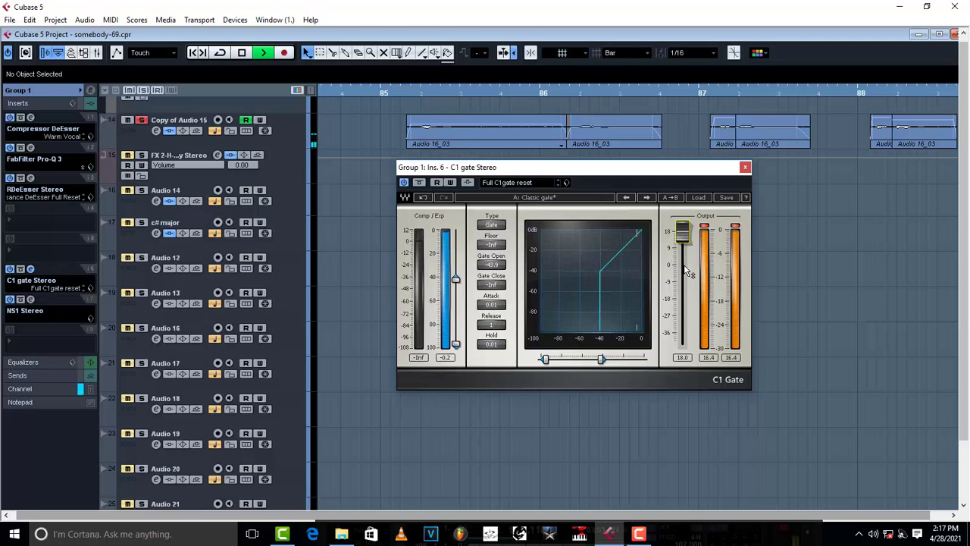
key(space)
drag(683, 231, 683, 300)
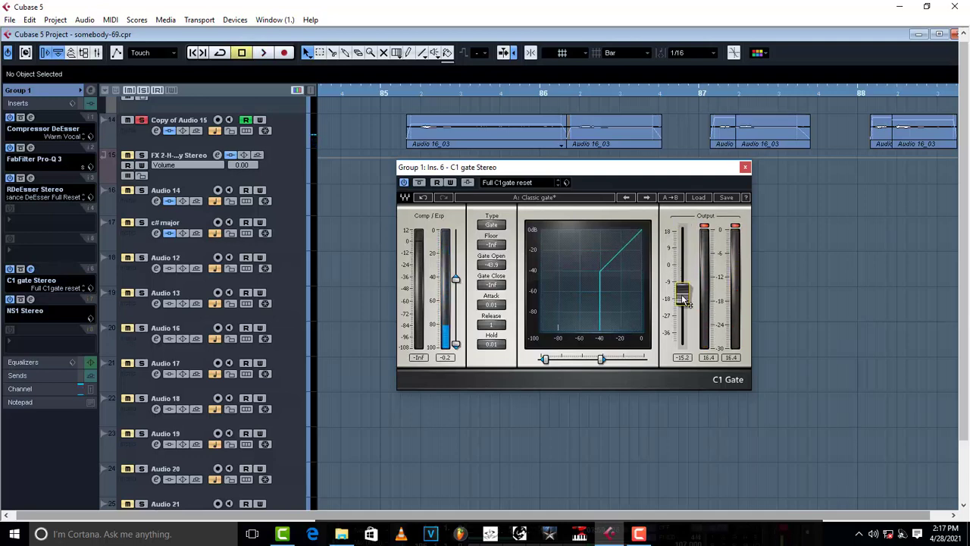